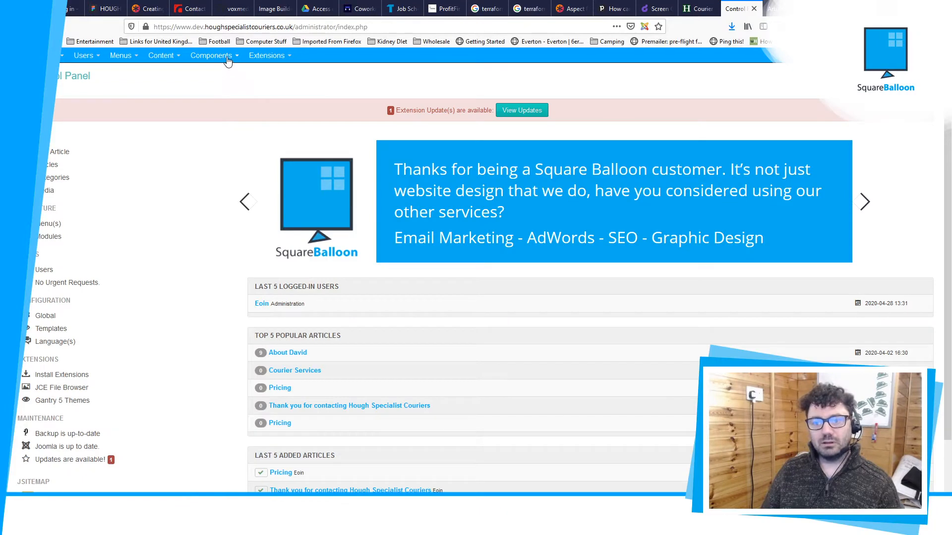
- Open the Super Admin profile for editing from the JCE Editor profiles
left_click(227, 58)
mouse_move(256, 127)
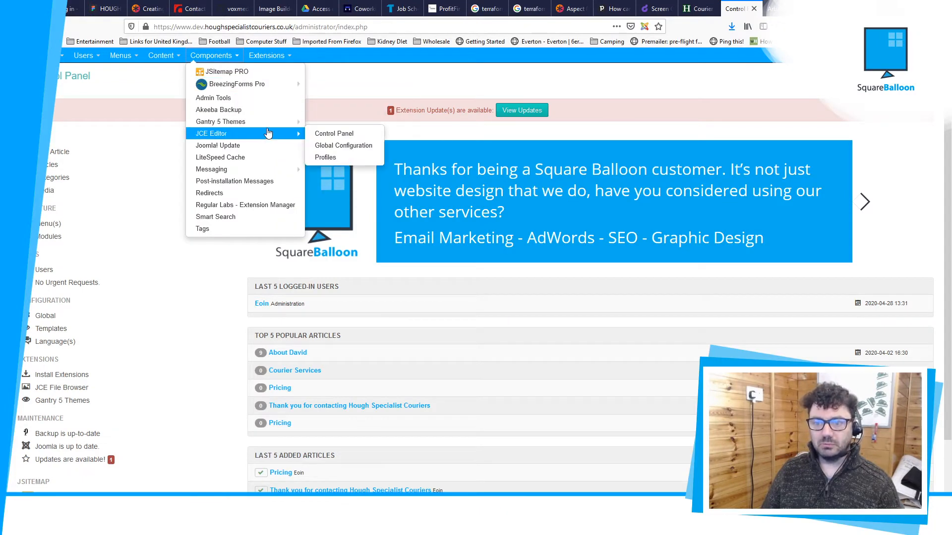
left_click(348, 160)
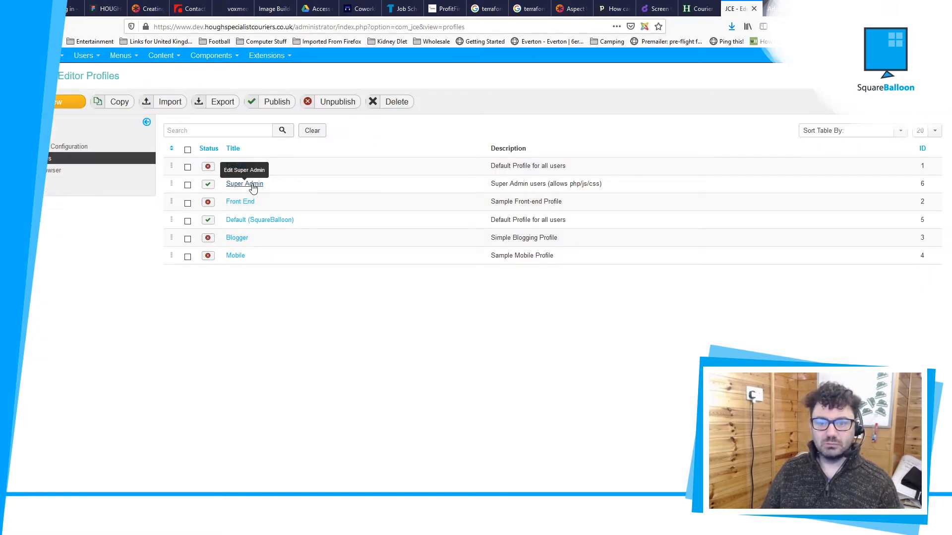
left_click(244, 184)
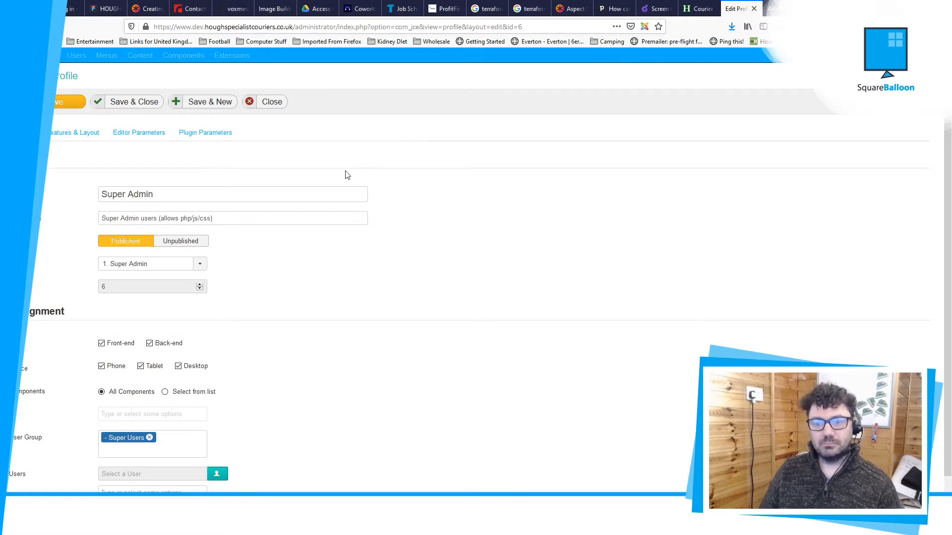
- Show the Style Select settings in the Super Admin profile's plugin parameters
left_click(217, 135)
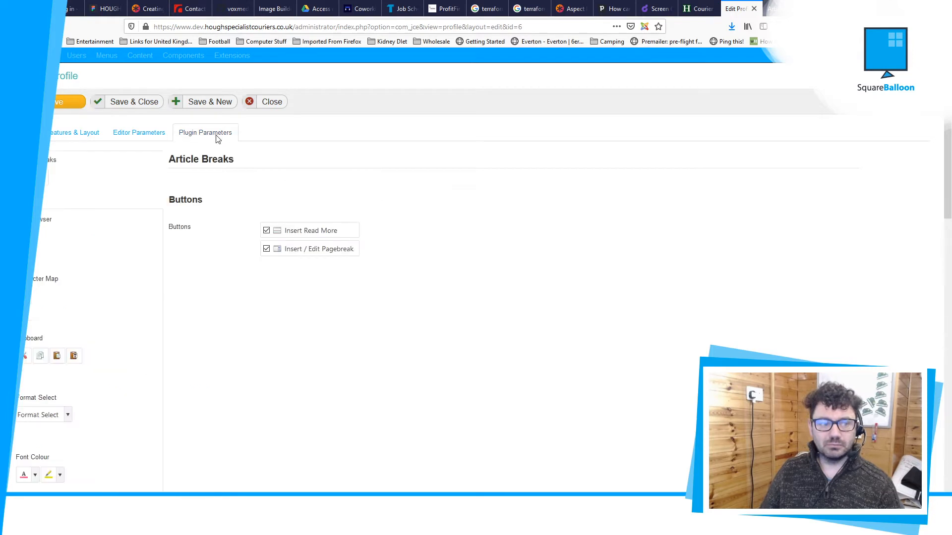
scroll(85, 253, "down", 5)
scroll(88, 252, "down", 10)
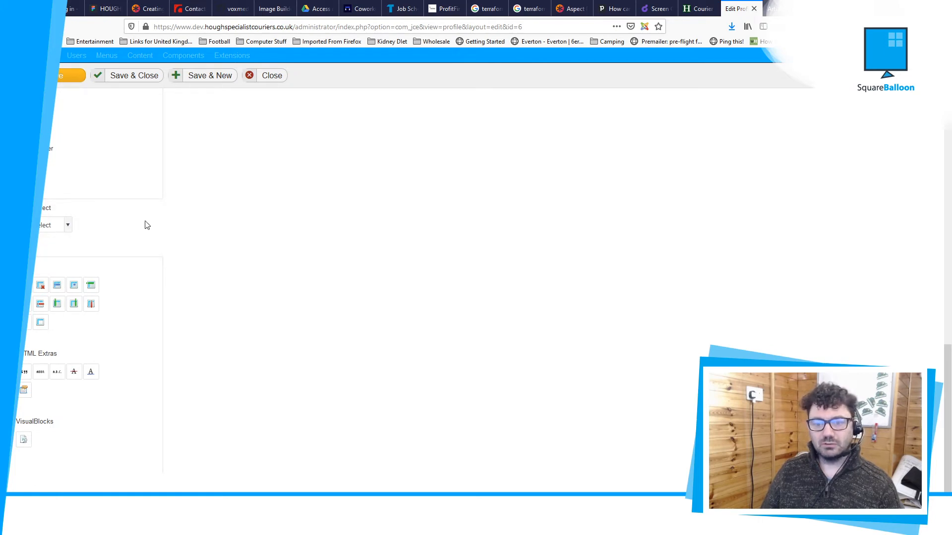
scroll(389, 229, "up", 2)
scroll(389, 229, "up", 10)
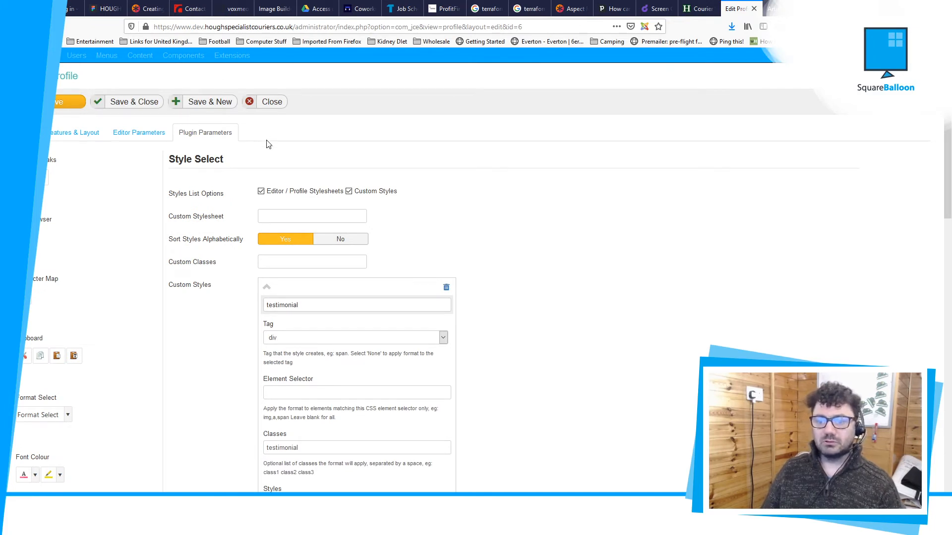
mouse_move(197, 293)
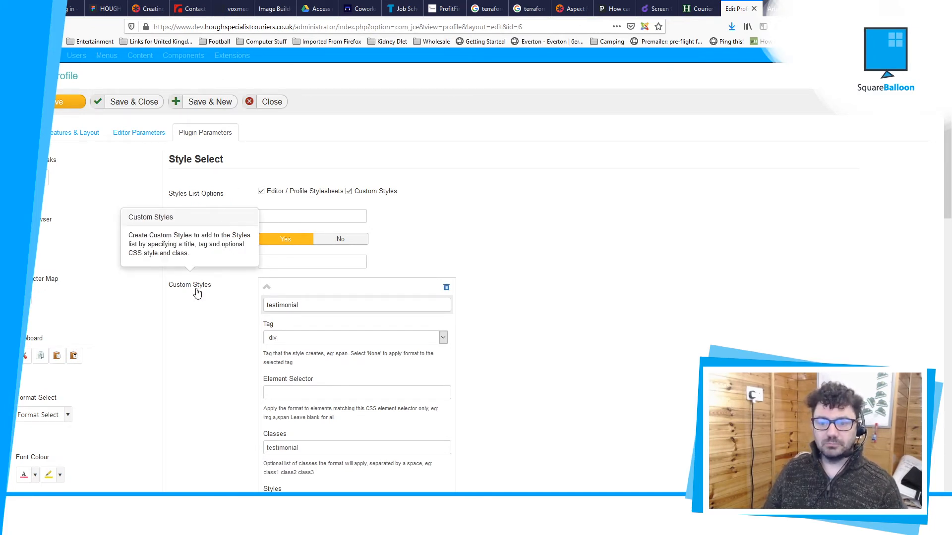
- Review the testimonial custom style's title, tag, element selector, classes, styles and attributes fields
left_click(322, 307)
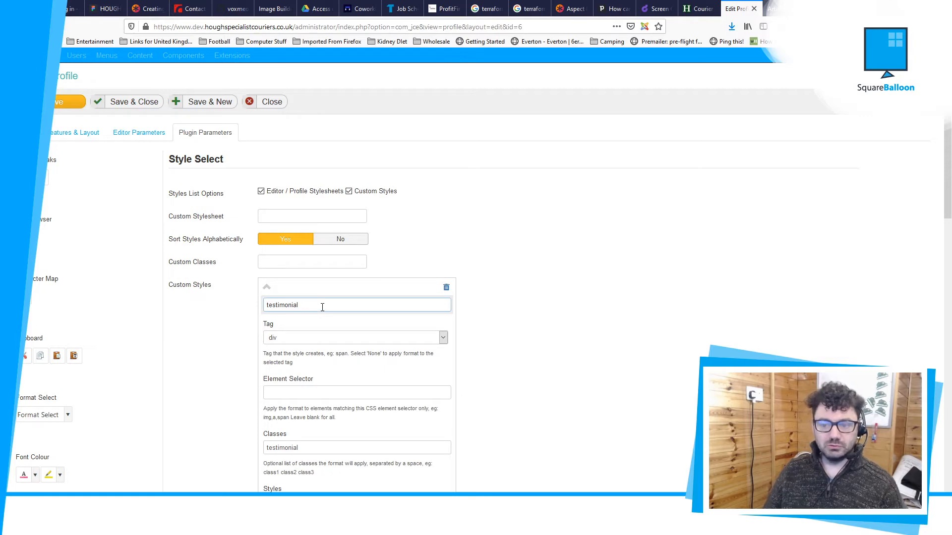
scroll(548, 297, "down", 3)
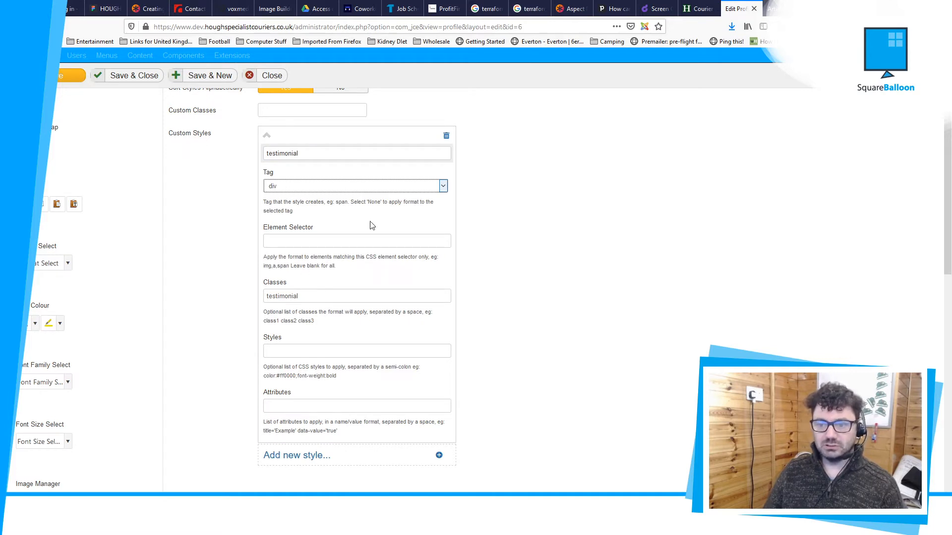
left_click(531, 199)
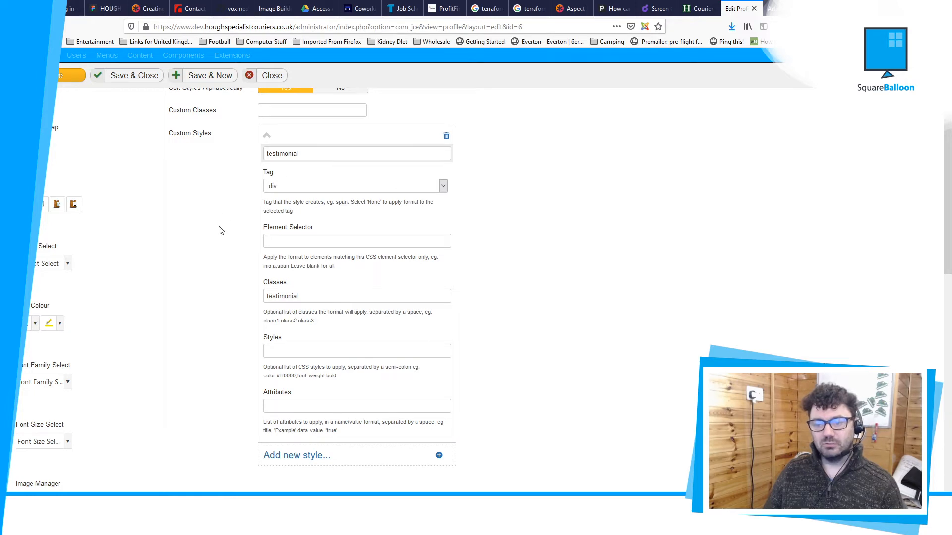
scroll(218, 228, "down", 2)
left_click(340, 140)
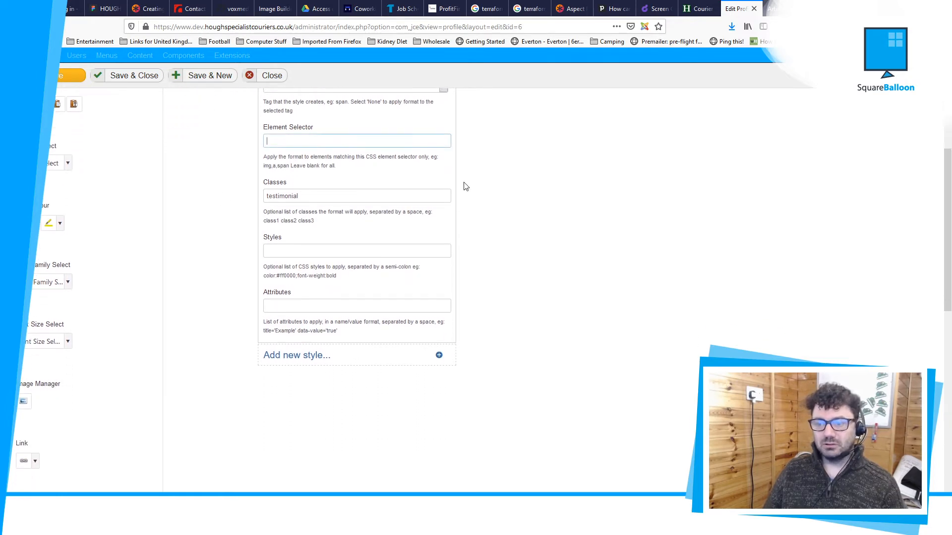
scroll(435, 214, "up", 2)
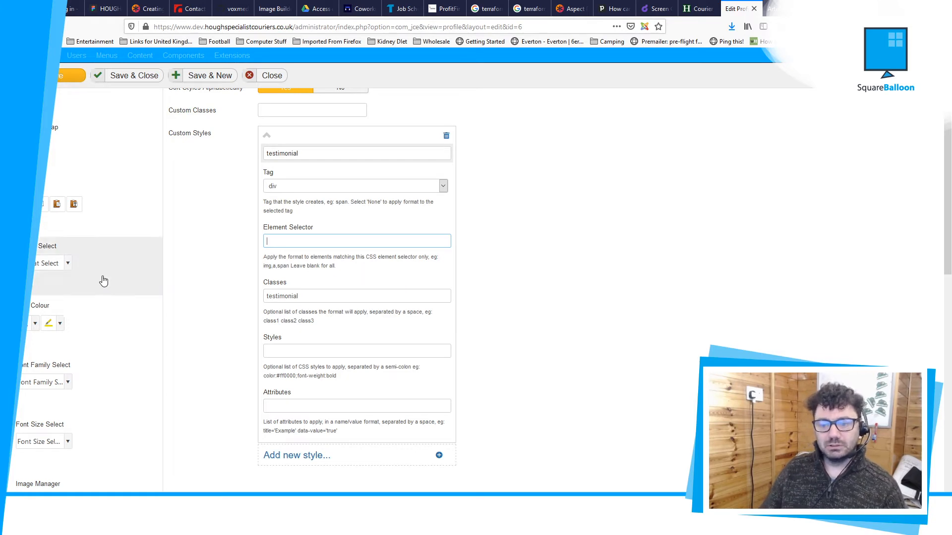
left_click(327, 298)
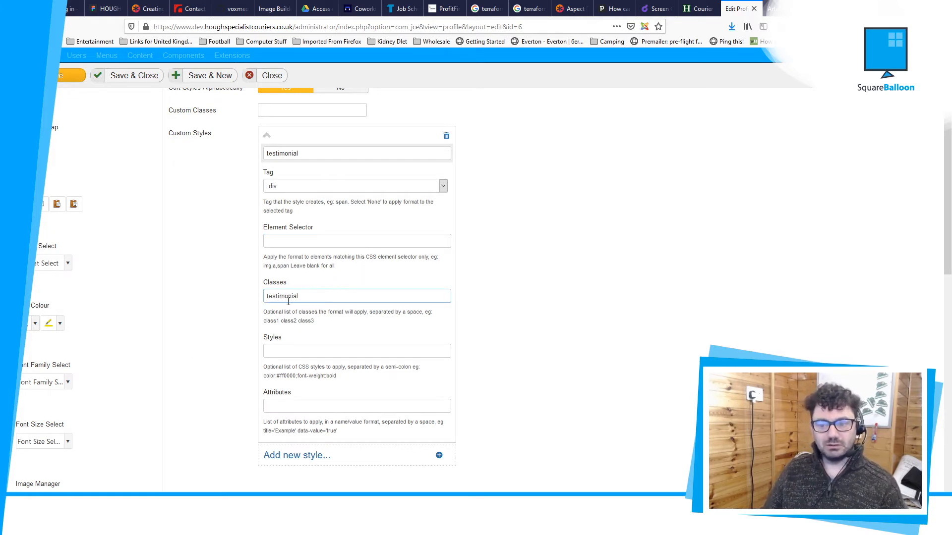
left_click(215, 338)
scroll(215, 338, "down", 2)
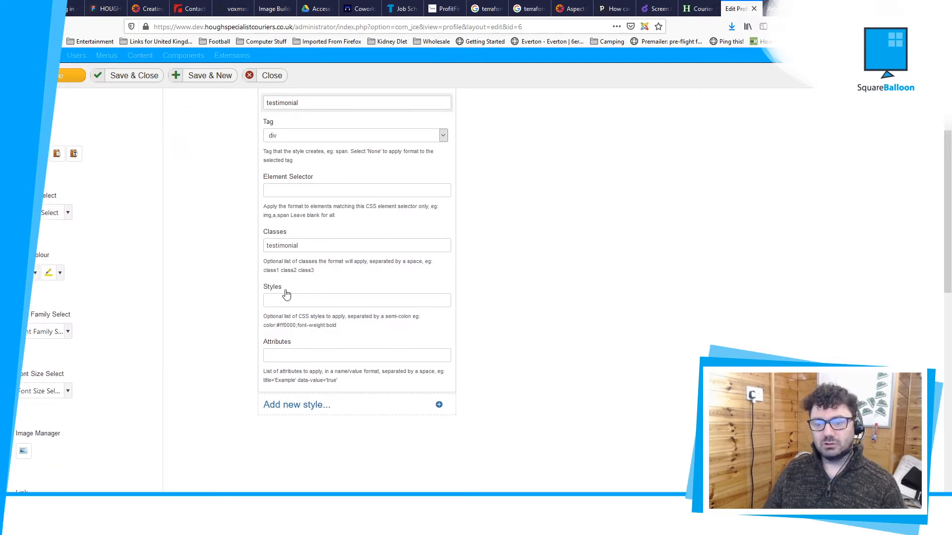
left_click(296, 301)
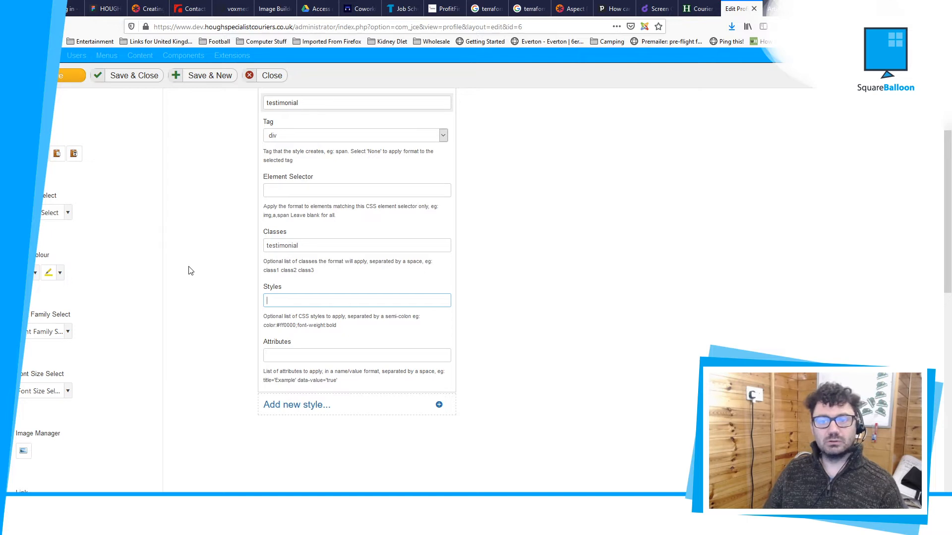
left_click(203, 285)
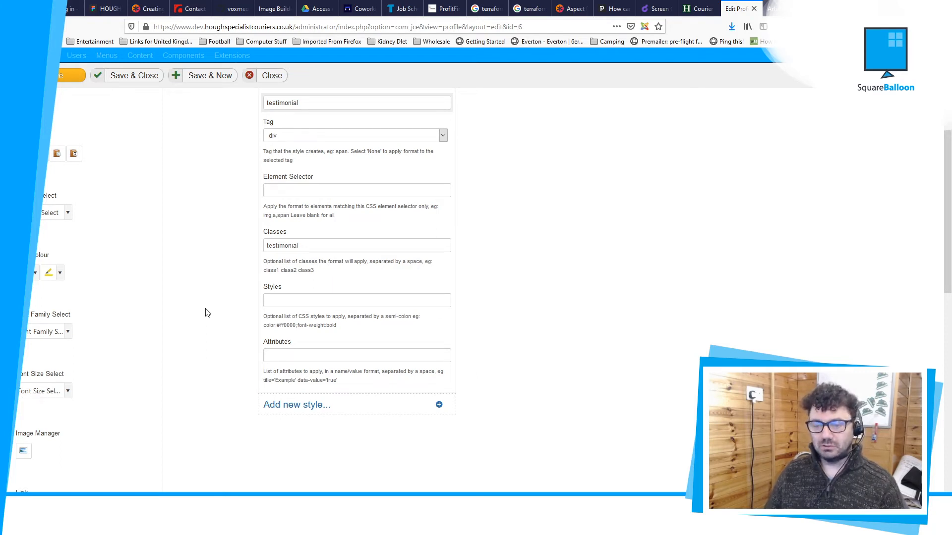
left_click(315, 351)
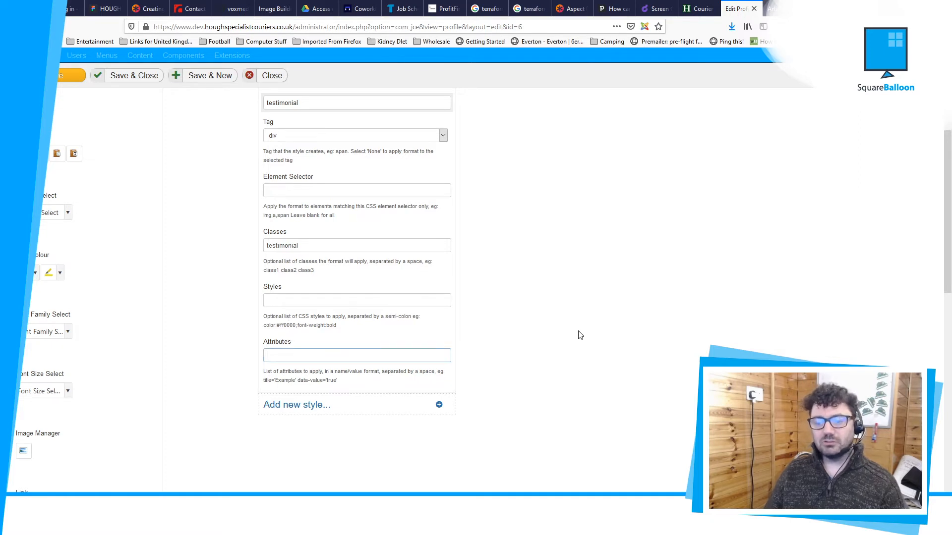
scroll(575, 327, "down", 2)
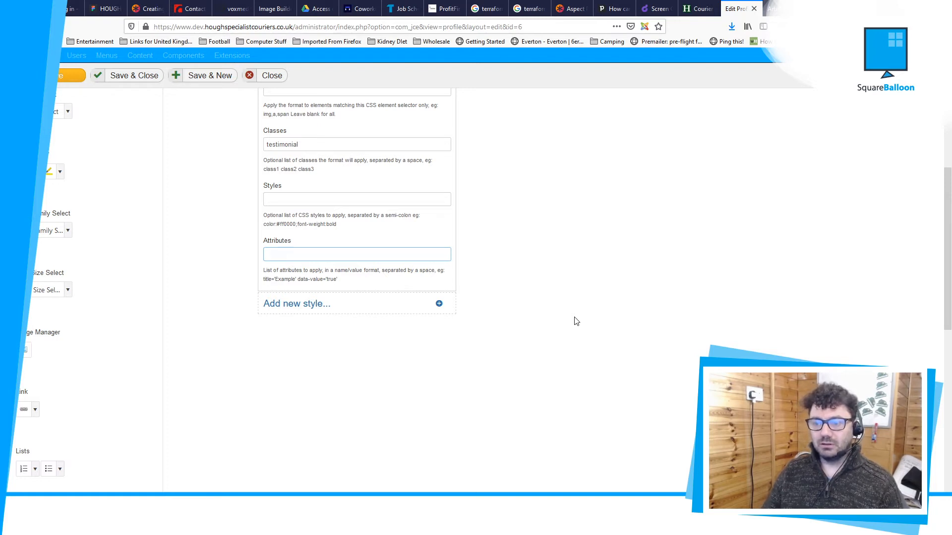
scroll(576, 322, "up", 6)
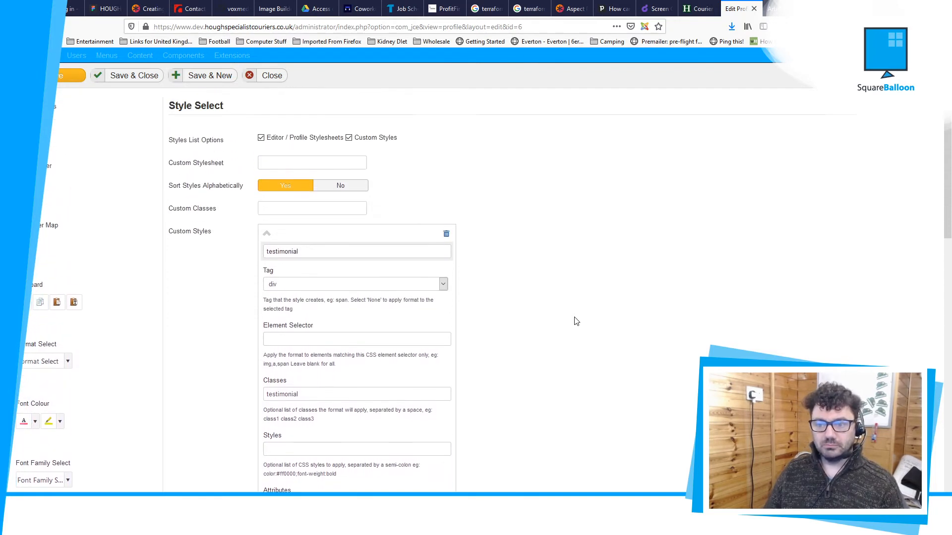
- Save the Super Admin profile and return to editing the Courier Services article
left_click(77, 103)
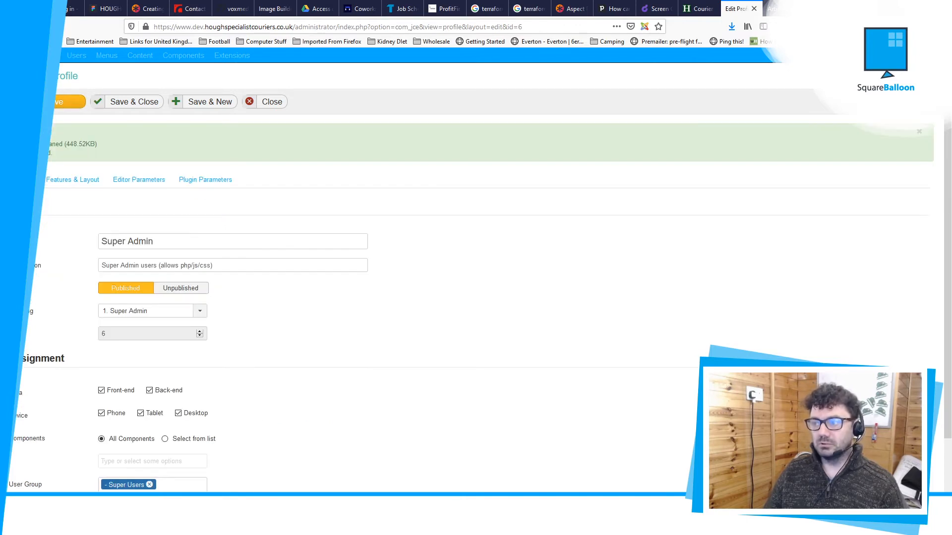
left_click(777, 9)
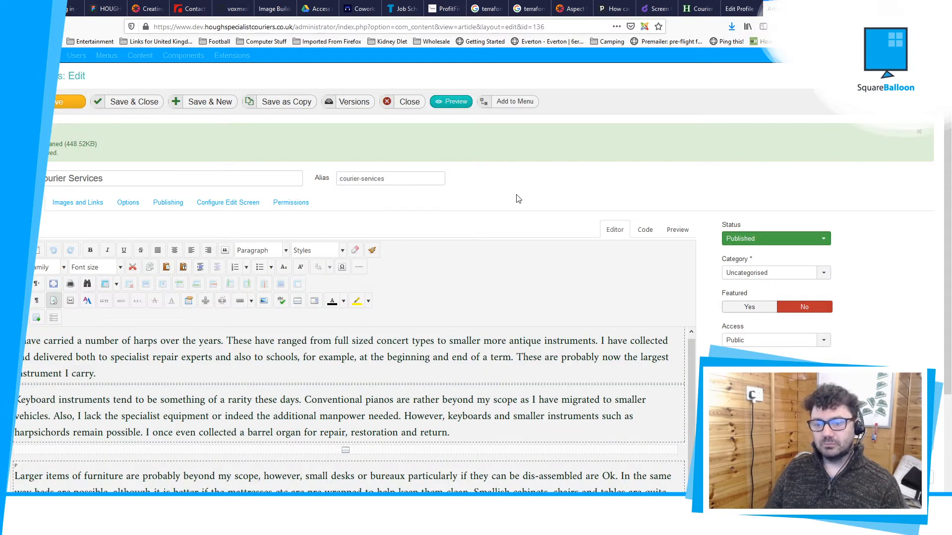
- Apply the testimonial style to the standalone paragraph starting "I have handled many guitars" in the article body
scroll(524, 173, "down", 1)
scroll(525, 175, "down", 2)
scroll(328, 317, "down", 1)
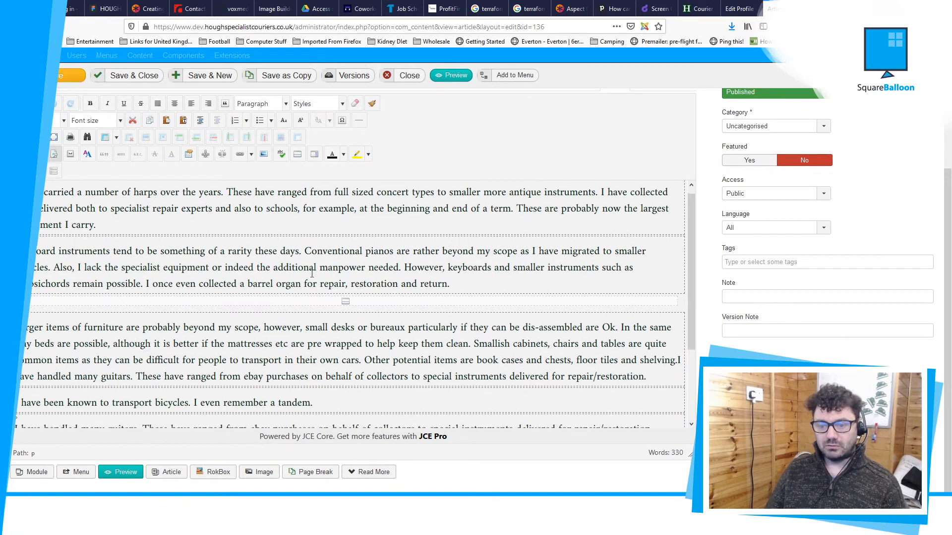
scroll(327, 318, "down", 1)
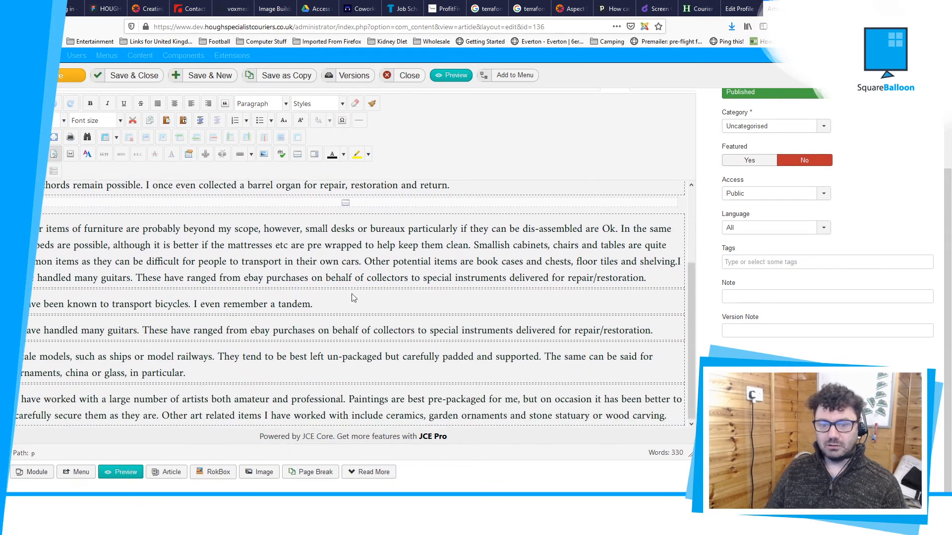
triple_click(243, 327)
scroll(213, 319, "up", 2)
scroll(182, 313, "down", 1)
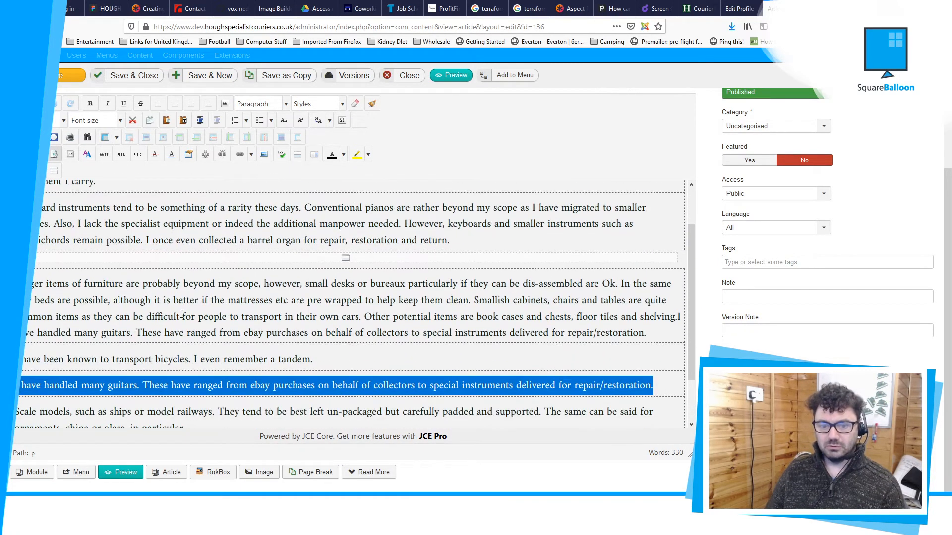
scroll(182, 313, "down", 1)
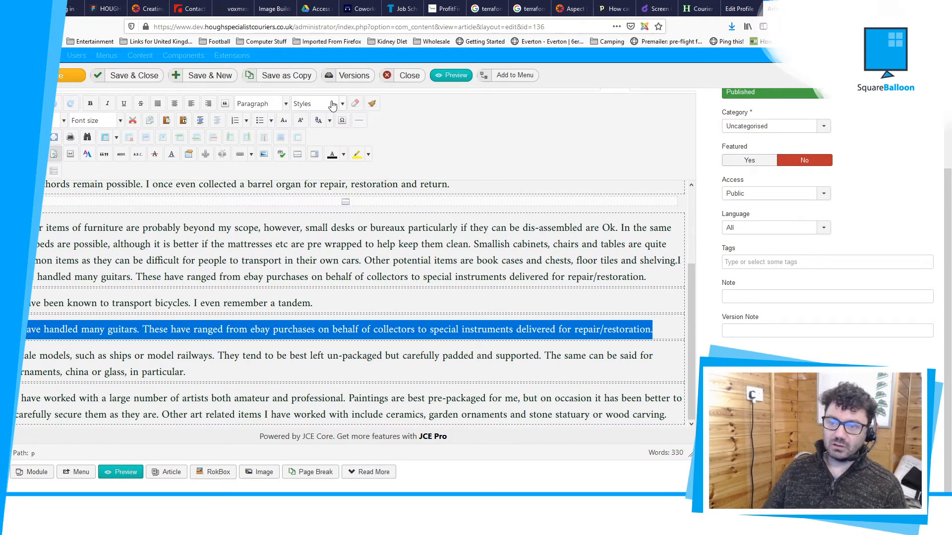
left_click(332, 105)
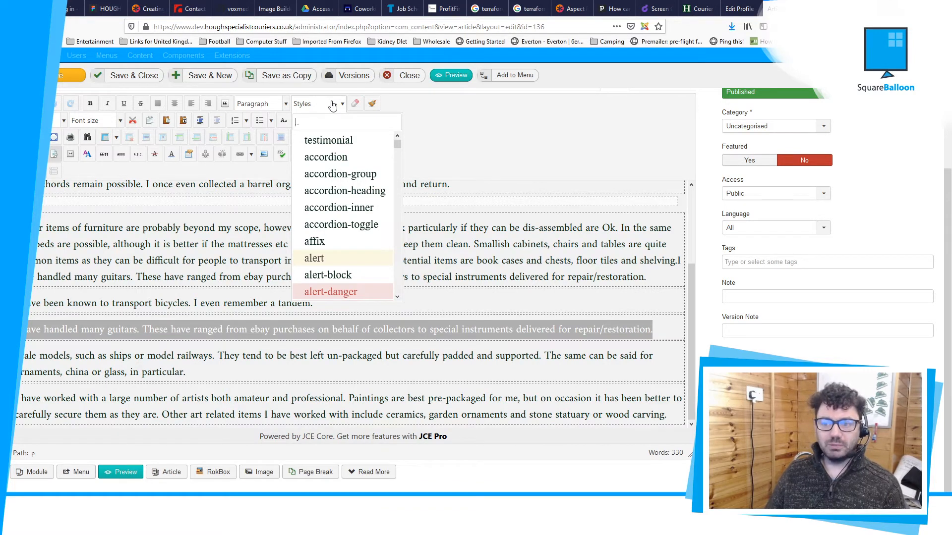
left_click(365, 144)
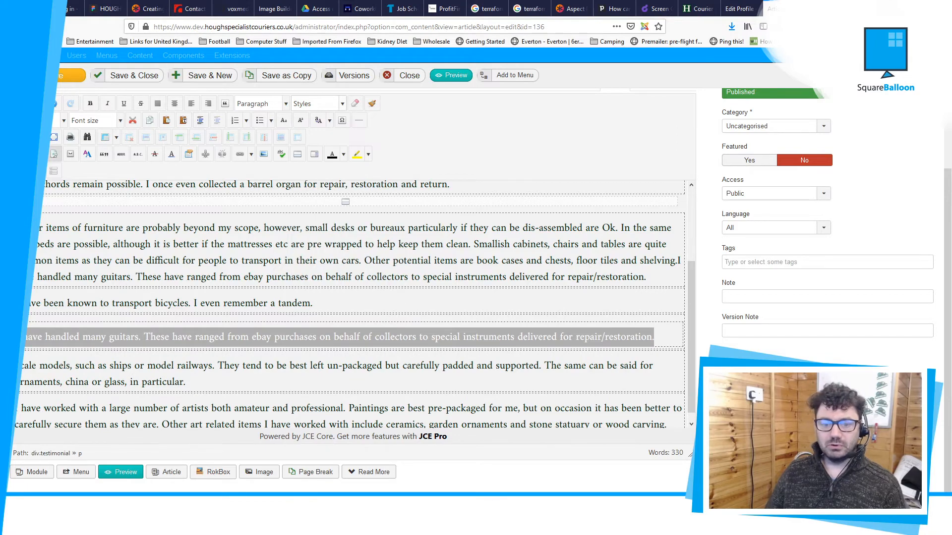
left_click(523, 337)
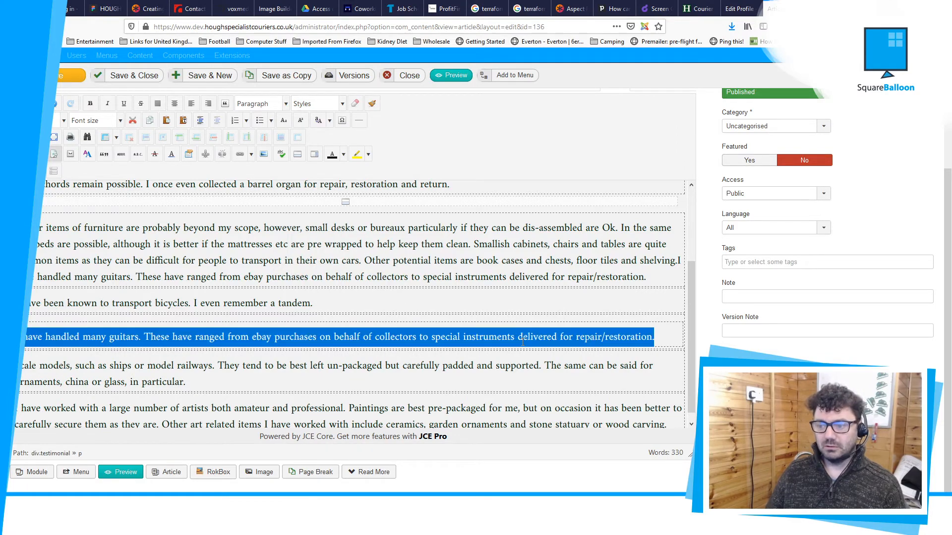
- Inspect the testimonial div around the guitars paragraph in the article's source code and save the article from the visual editor
scroll(595, 248, "up", 6)
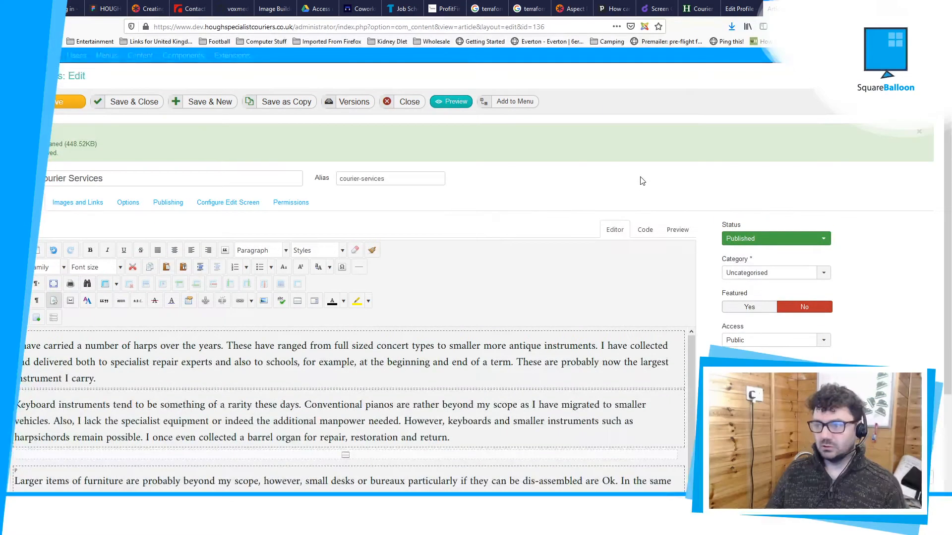
left_click(644, 231)
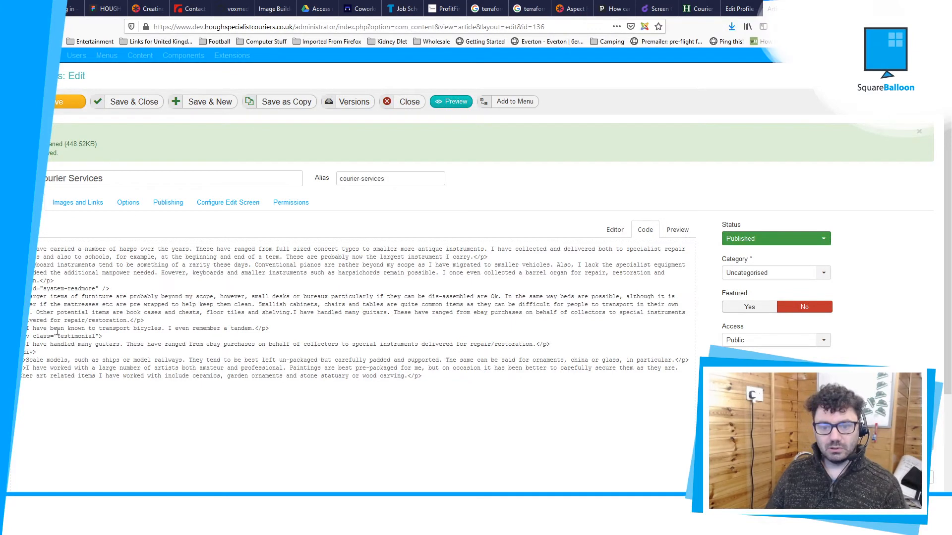
left_click_drag(41, 352, 25, 337)
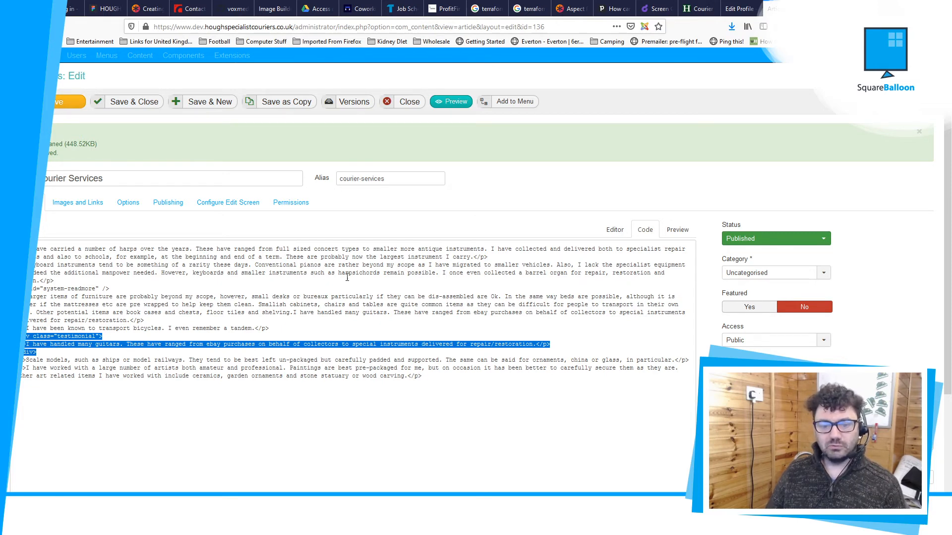
left_click(621, 230)
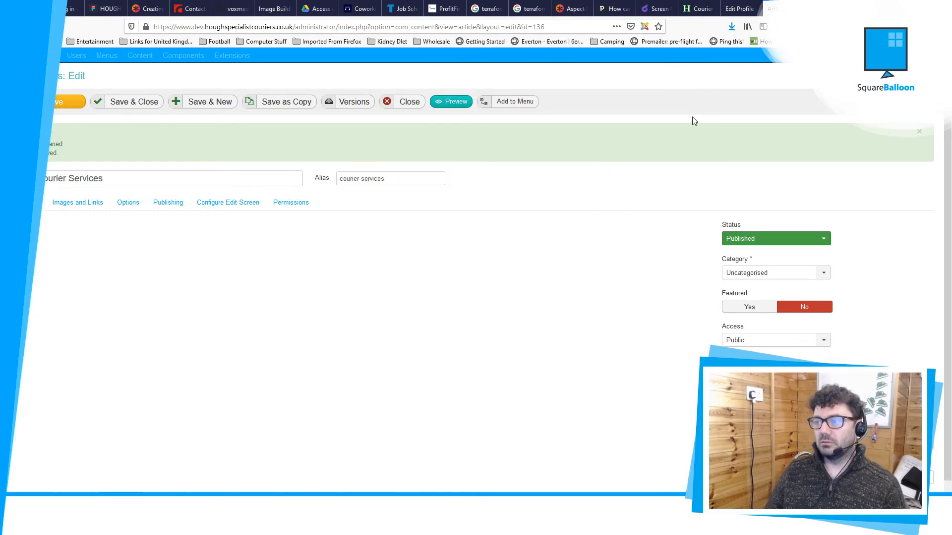
- Check the testimonial block on the live Courier Services page and return to the article editor
left_click(692, 10)
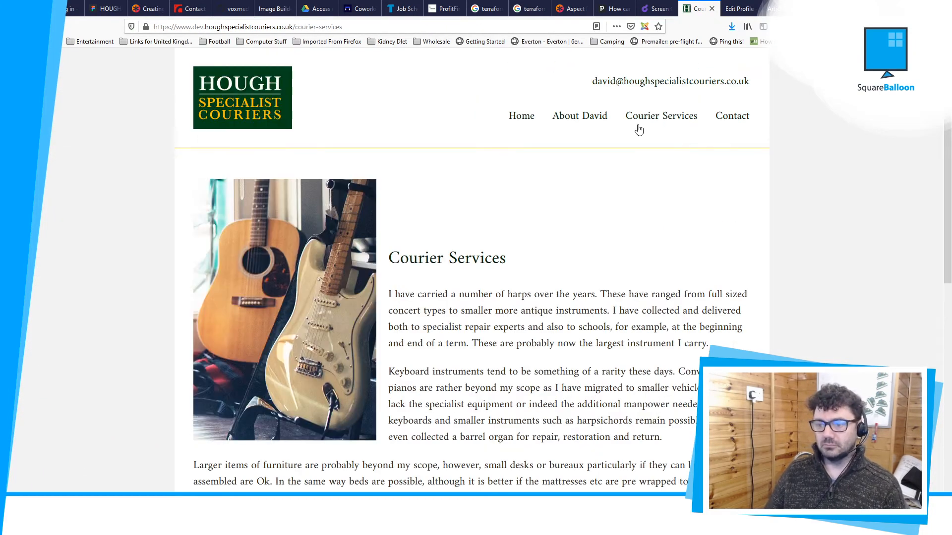
scroll(634, 163, "down", 5)
scroll(631, 180, "down", 2)
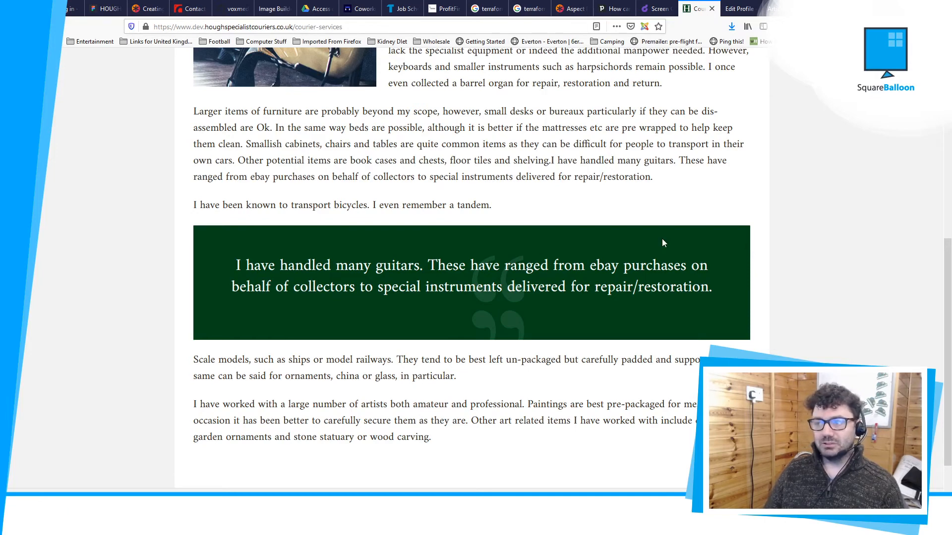
left_click(774, 9)
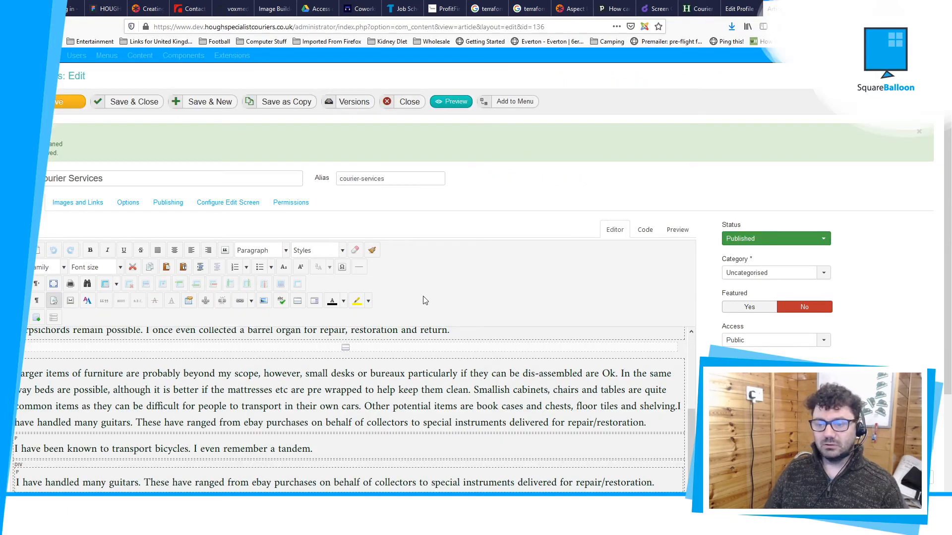
left_click(333, 251)
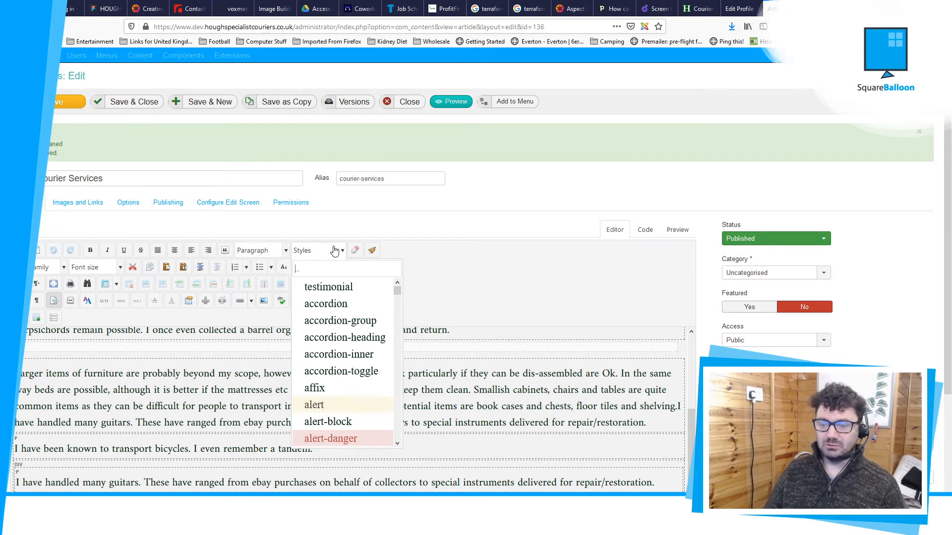
left_click(411, 230)
scroll(575, 180, "down", 2)
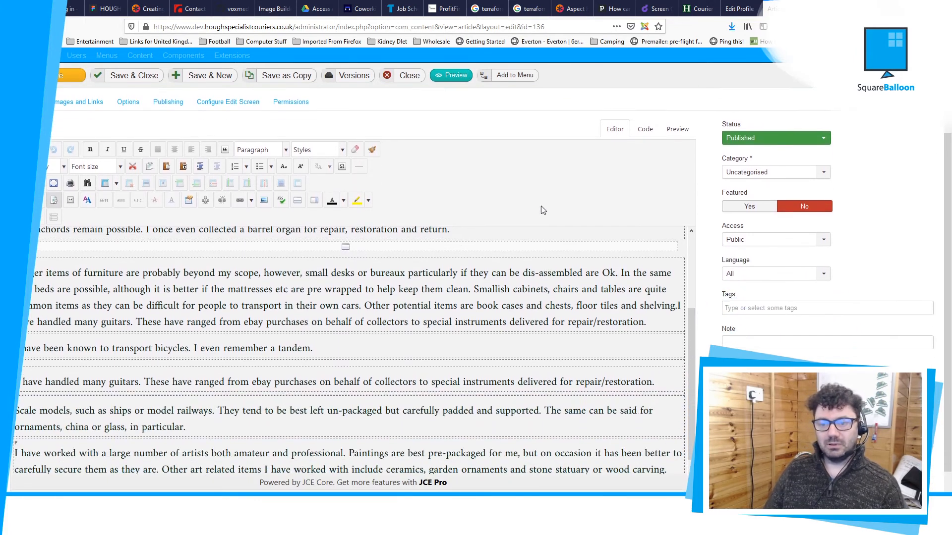
scroll(149, 337, "down", 1)
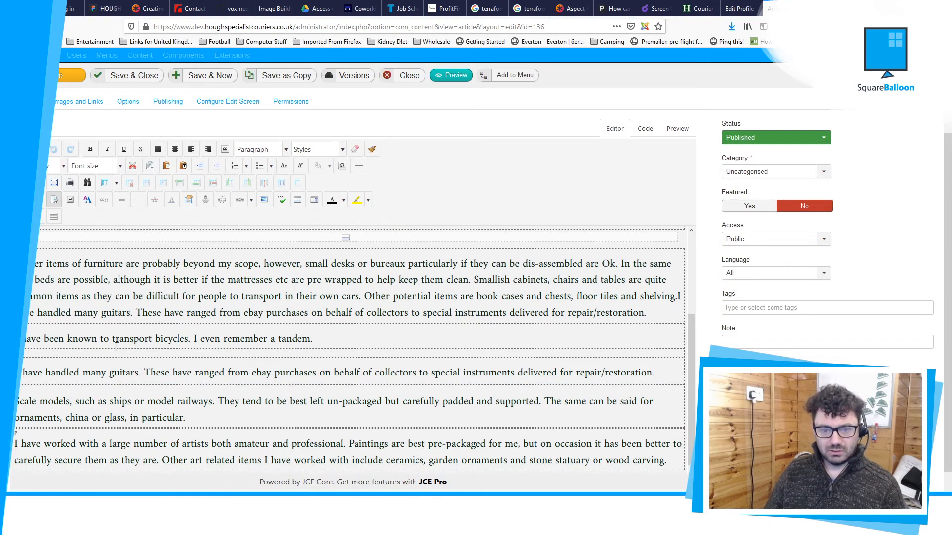
- Try to free the guitars paragraph from its testimonial div by merging it into the bicycles paragraph and splitting it off again
triple_click(67, 371)
scroll(67, 371, "up", 2)
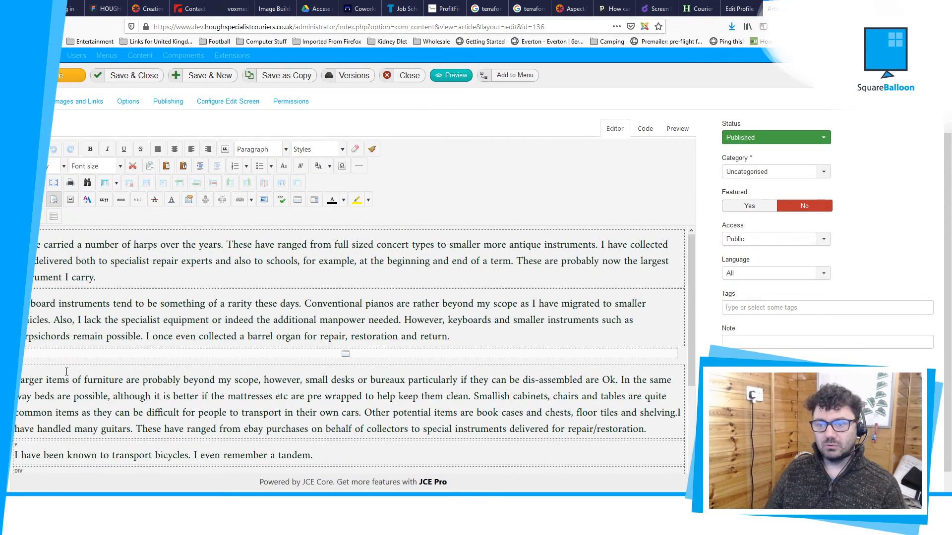
scroll(83, 376, "down", 2)
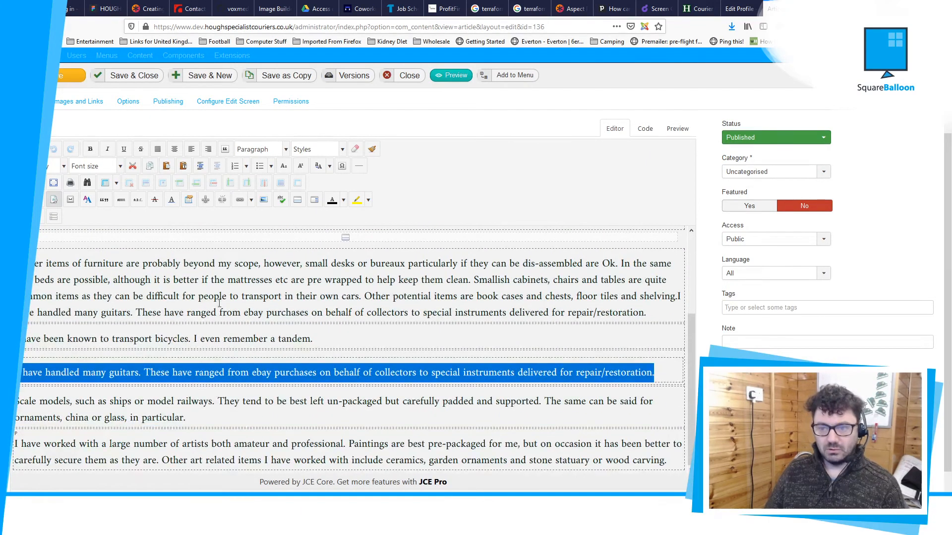
left_click(53, 372)
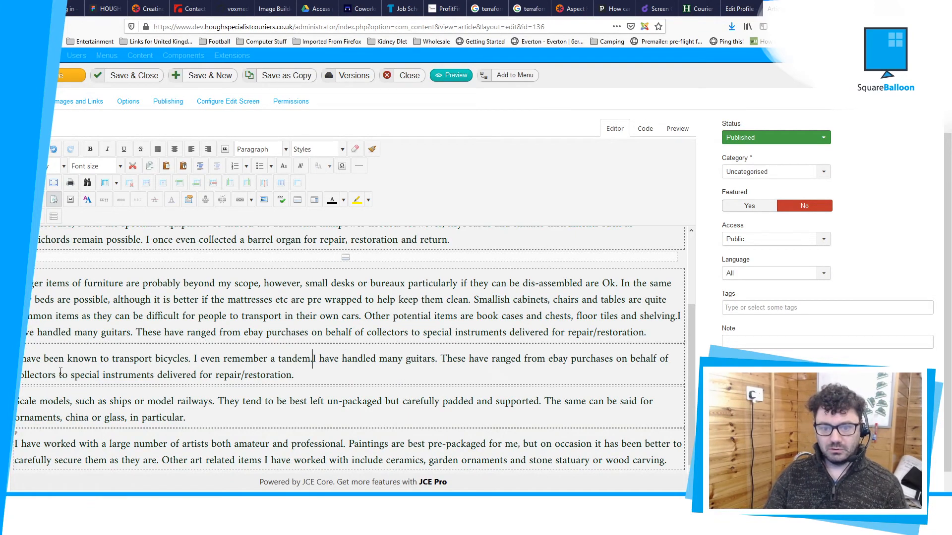
key("Return")
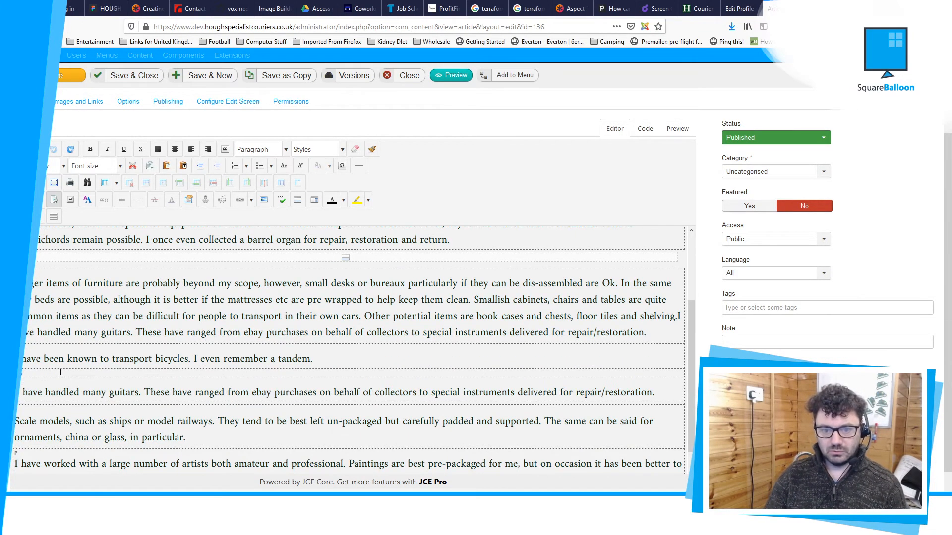
key("BackSpace")
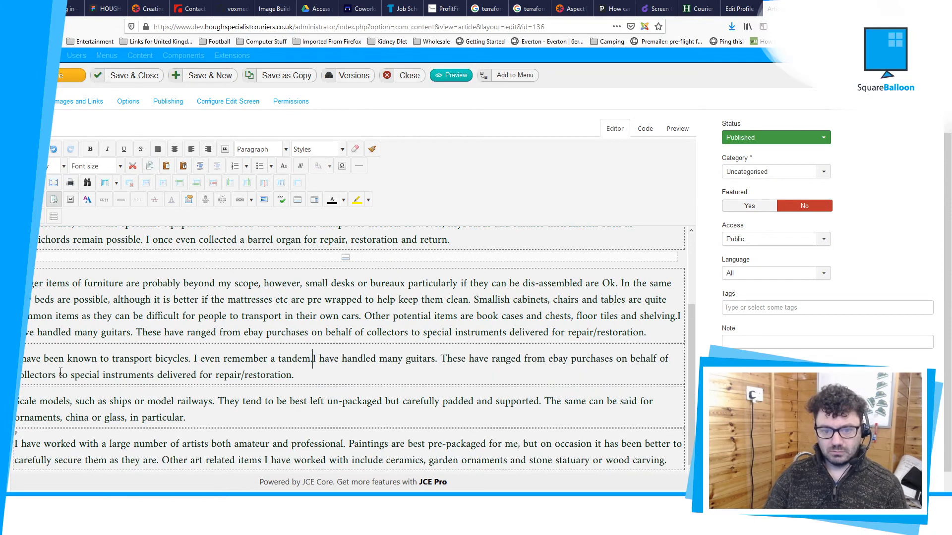
key("Return")
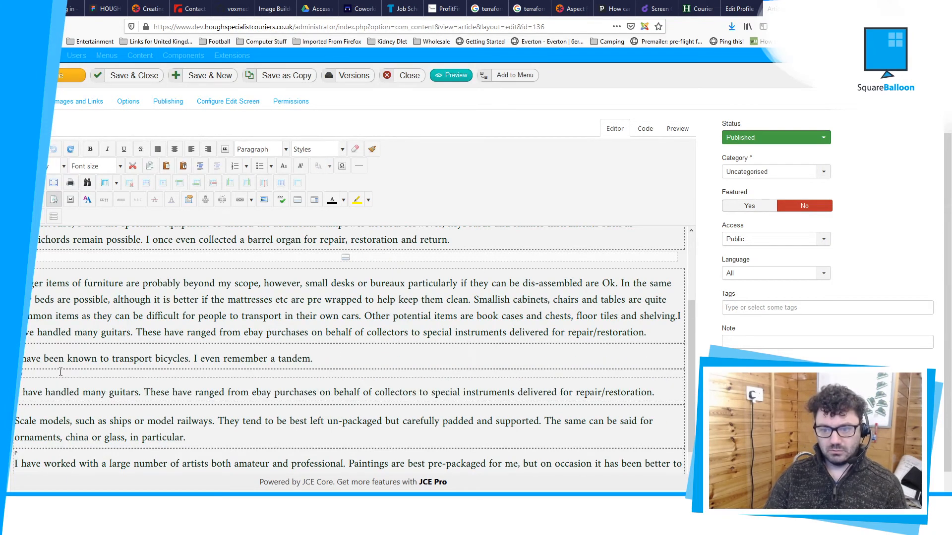
- Copy and delete the guitars testimonial block, and paste its text as a plain paragraph below the bicycles paragraph
key("shift+Down")
key("ctrl+c")
key("Delete")
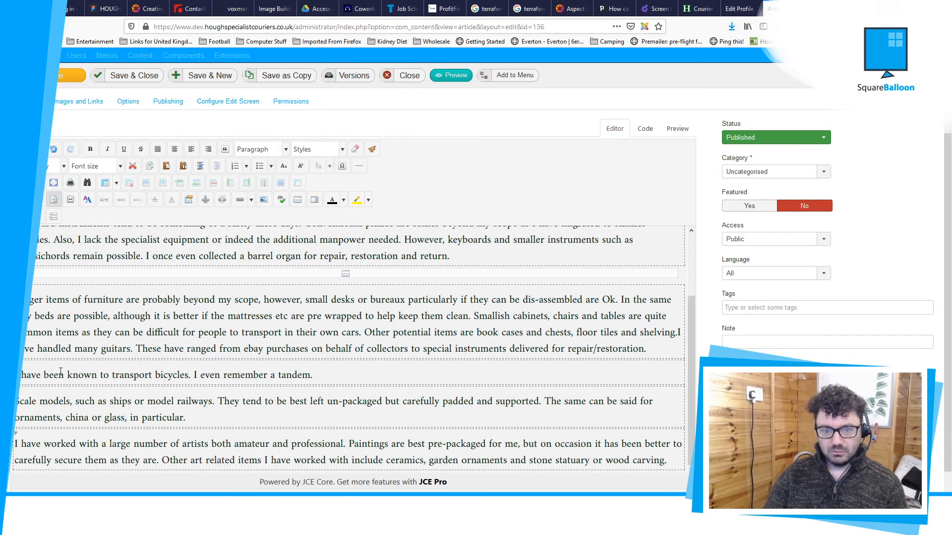
key("Return")
key("ctrl+v")
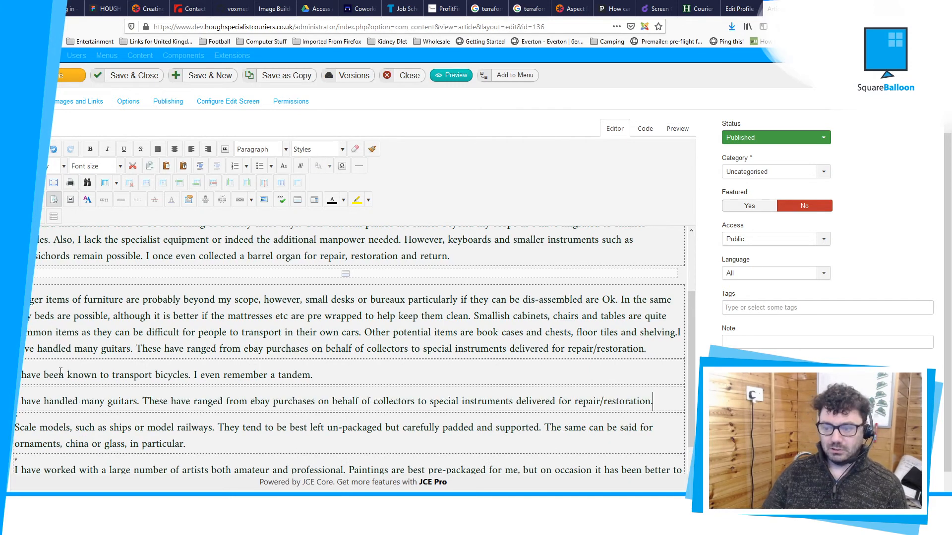
- Apply the testimonial style to the pasted guitars paragraph, and save and close the article
key("shift+Up")
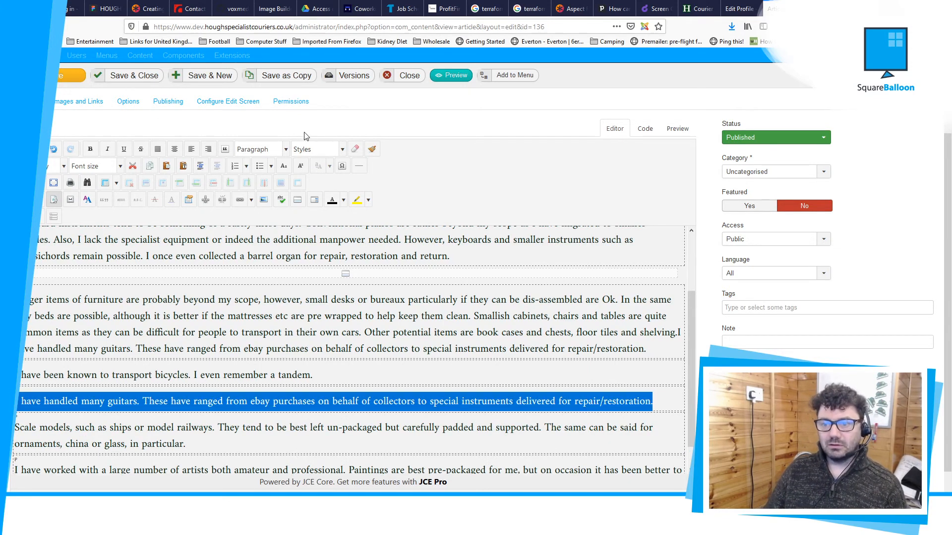
left_click(316, 150)
left_click(331, 187)
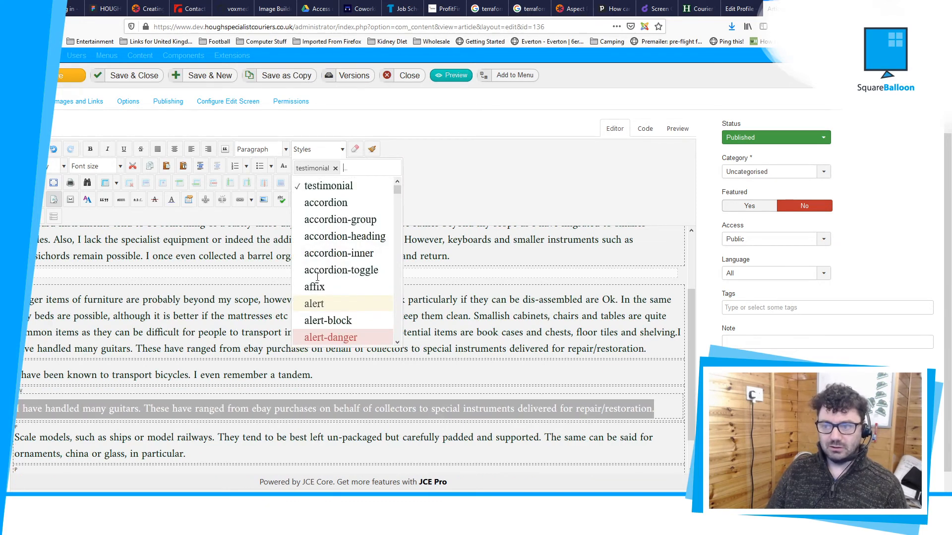
left_click(489, 119)
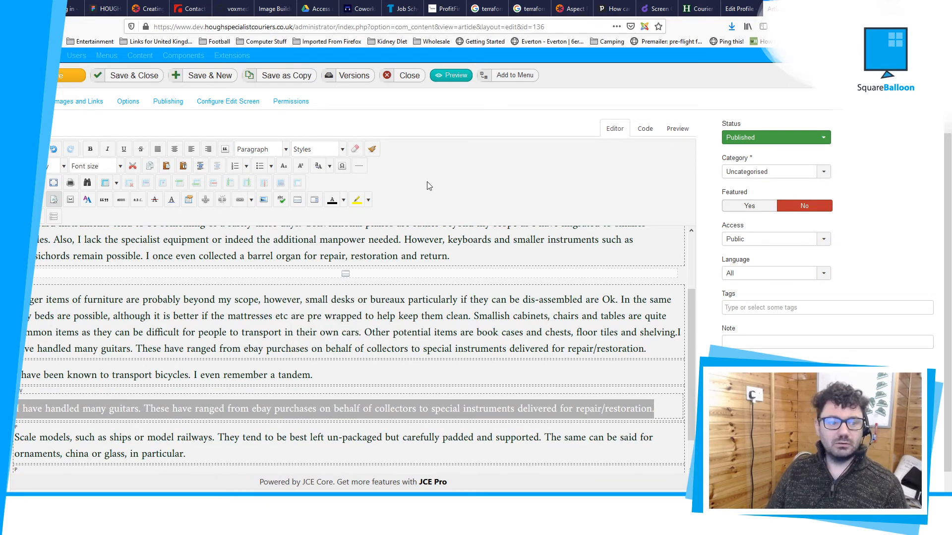
scroll(510, 204, "up", 3)
left_click(138, 104)
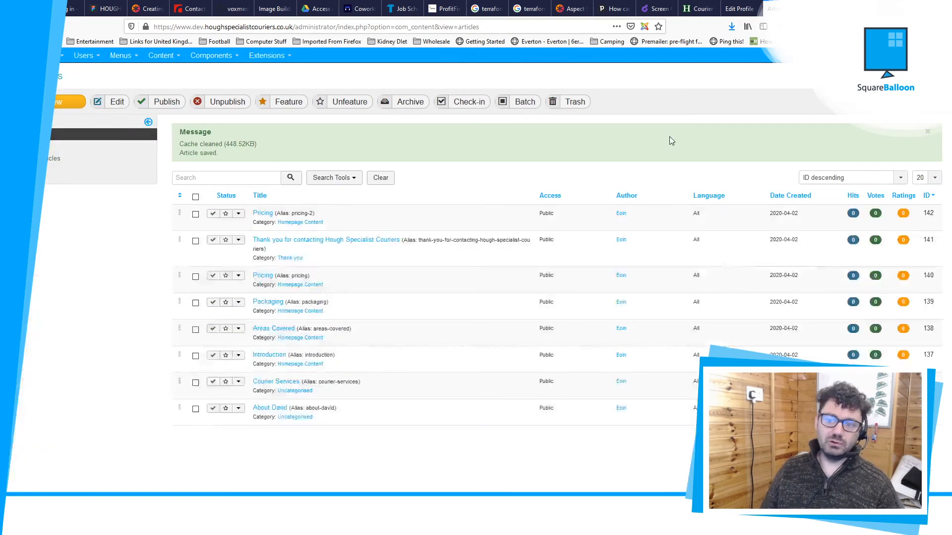
- Inspect the testimonial div and its ::before pseudo-element on the live Courier Services page with the browser's developer tools
left_click(698, 8)
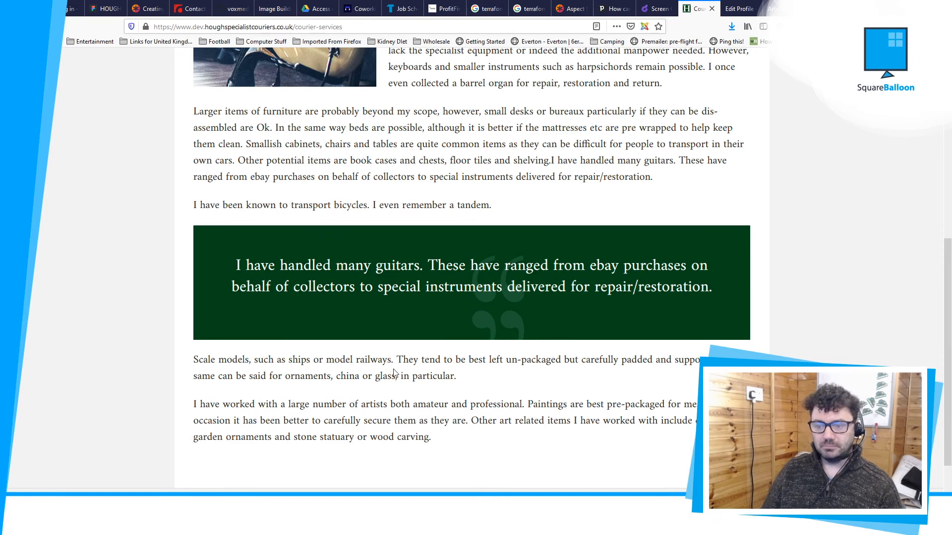
key("F12")
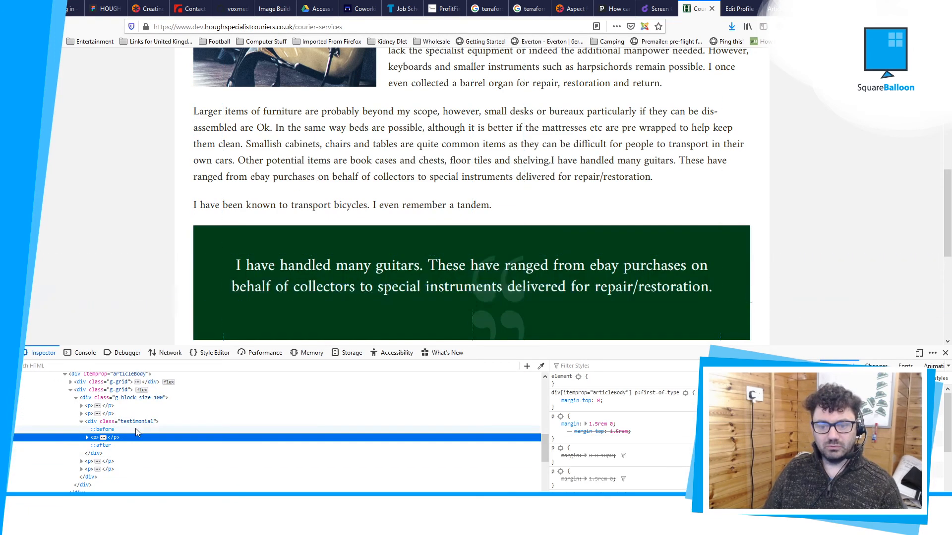
left_click(144, 424)
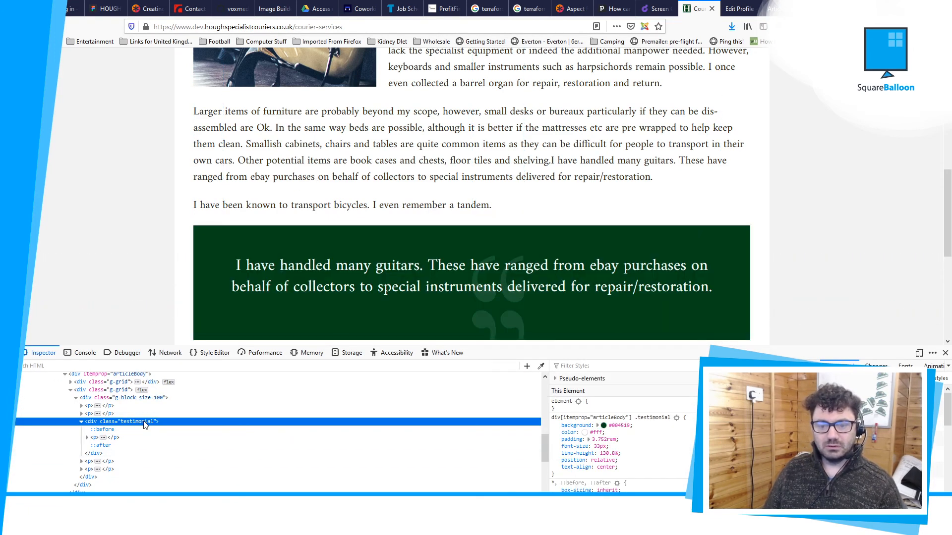
left_click(119, 429)
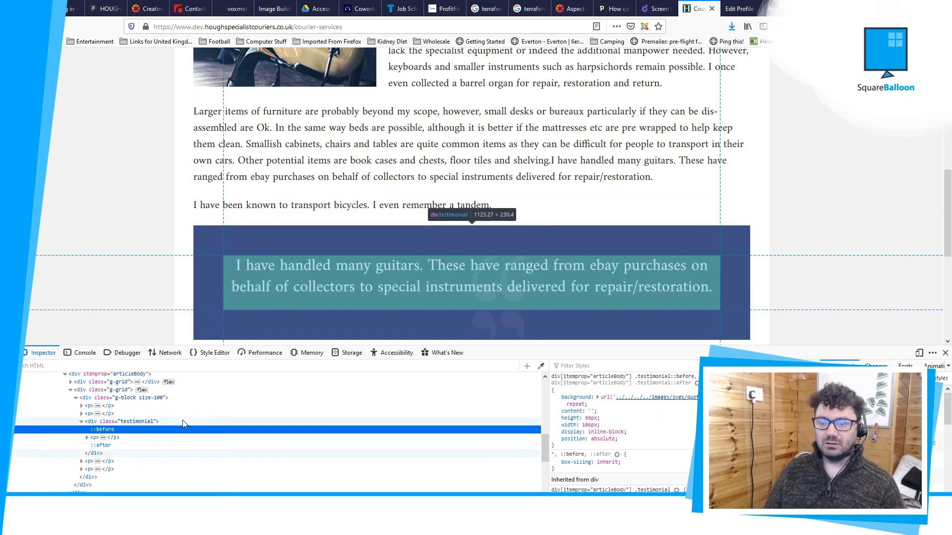
left_click(182, 421)
scroll(674, 194, "down", 2)
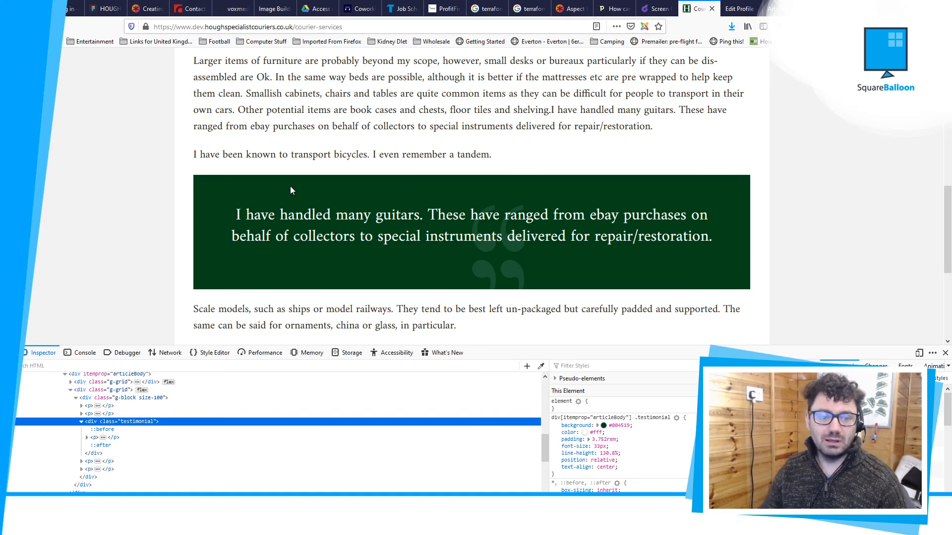
left_click(945, 353)
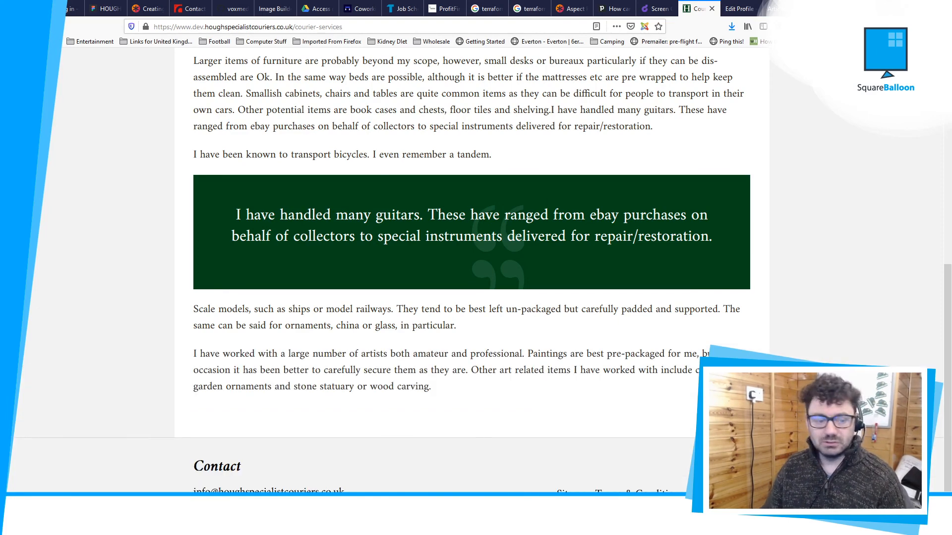